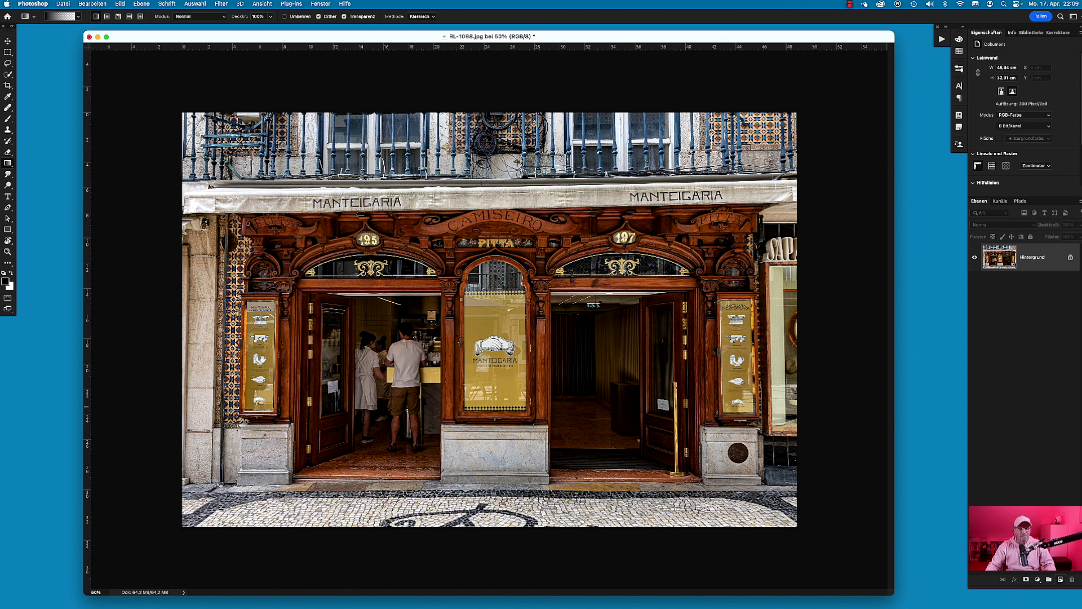
Step: Create a new empty layer and fill it solid black with the Paint Bucket tool
left_click(1061, 579)
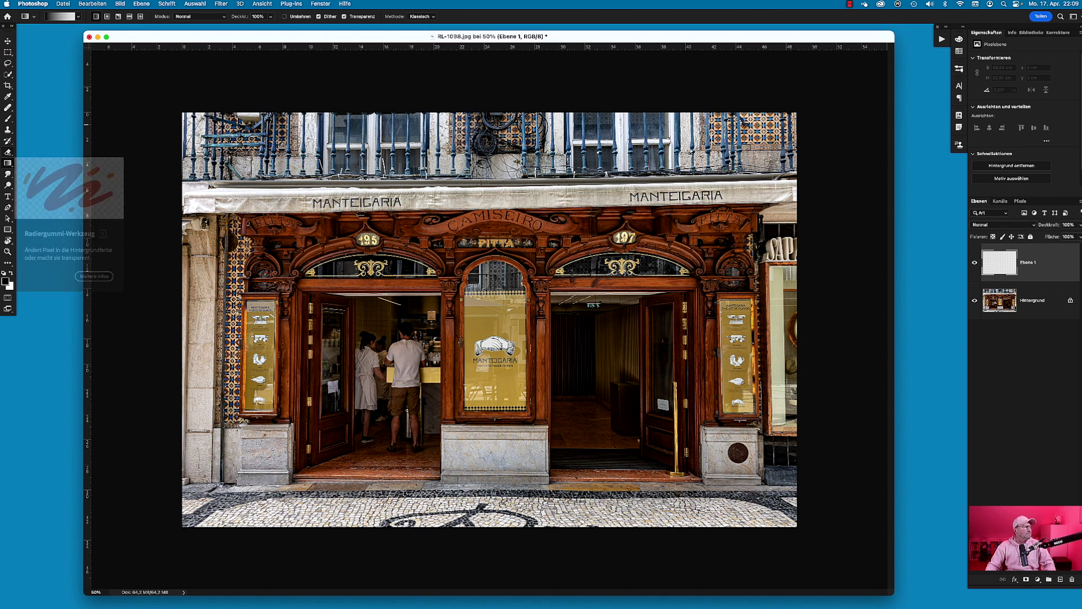
left_click(8, 152)
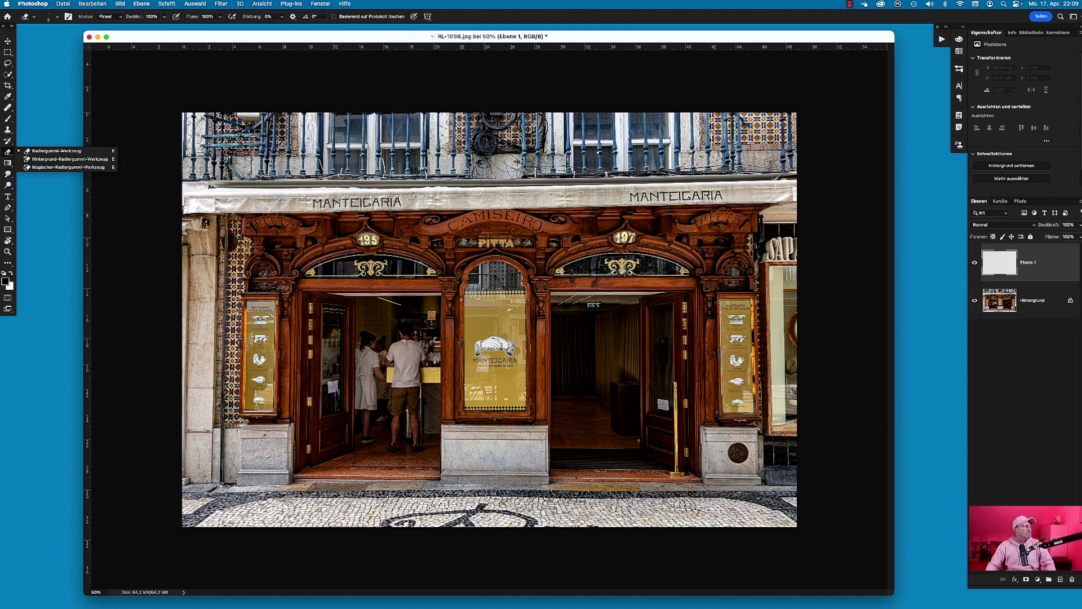
left_click(8, 163)
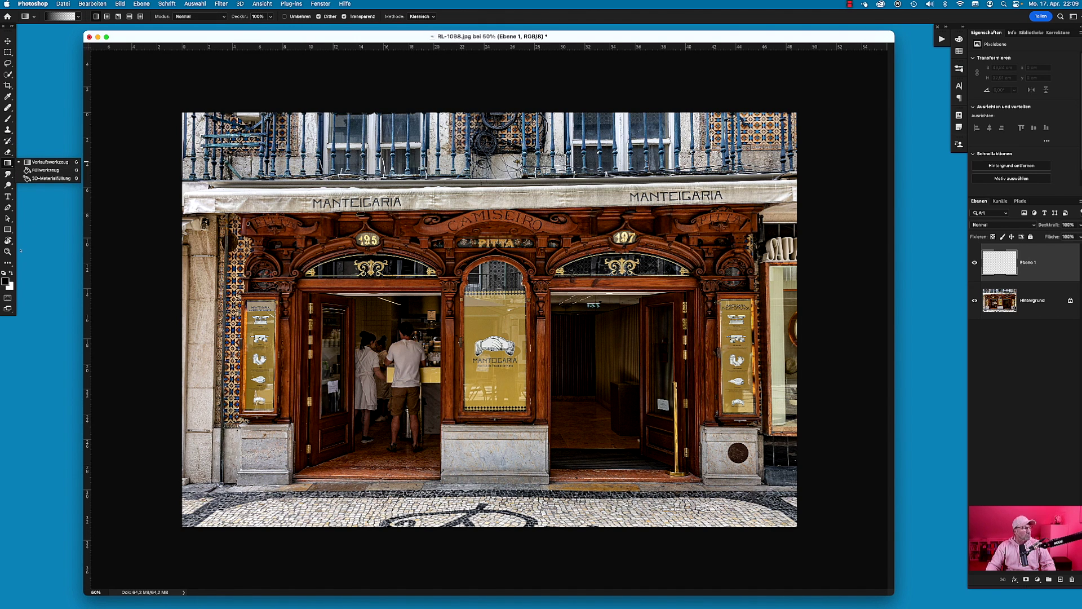
left_click(35, 170)
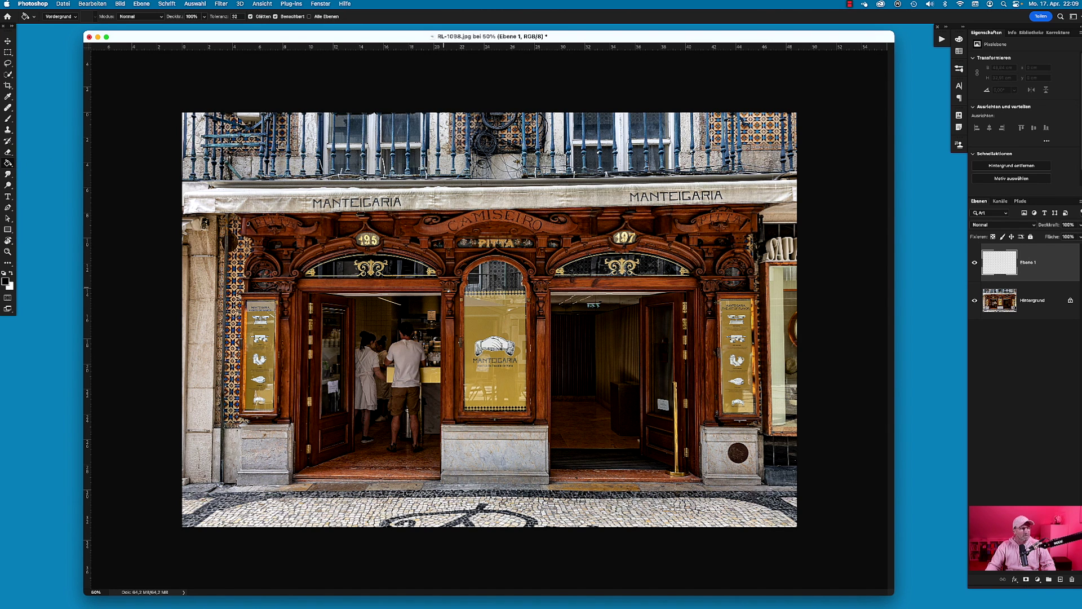
left_click(484, 303)
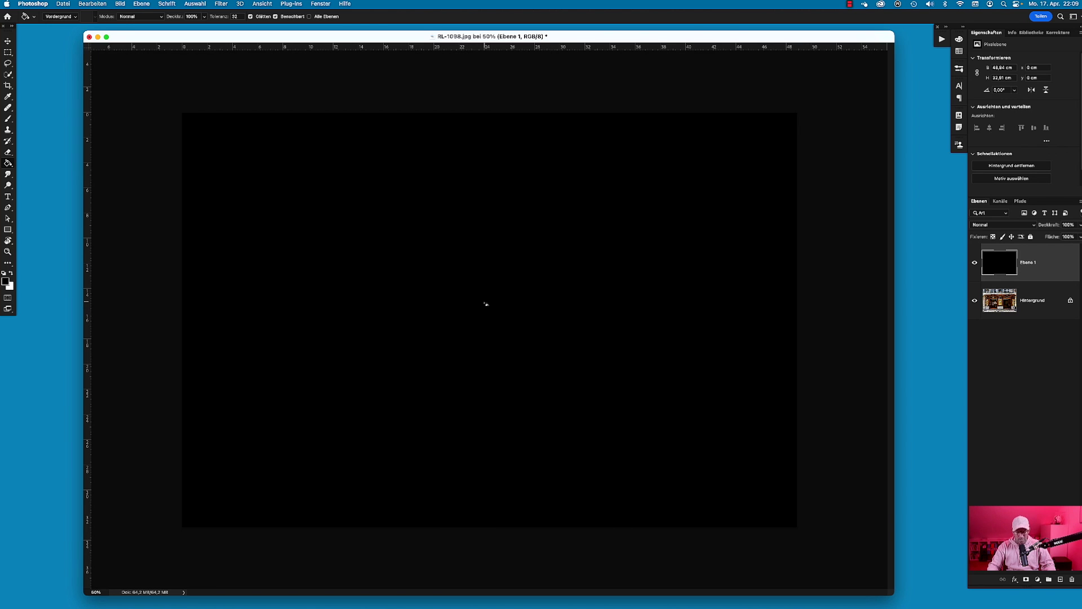
Step: Set the black layer's blend mode to Color Dodge (Farbig abwedeln)
left_click(1000, 225)
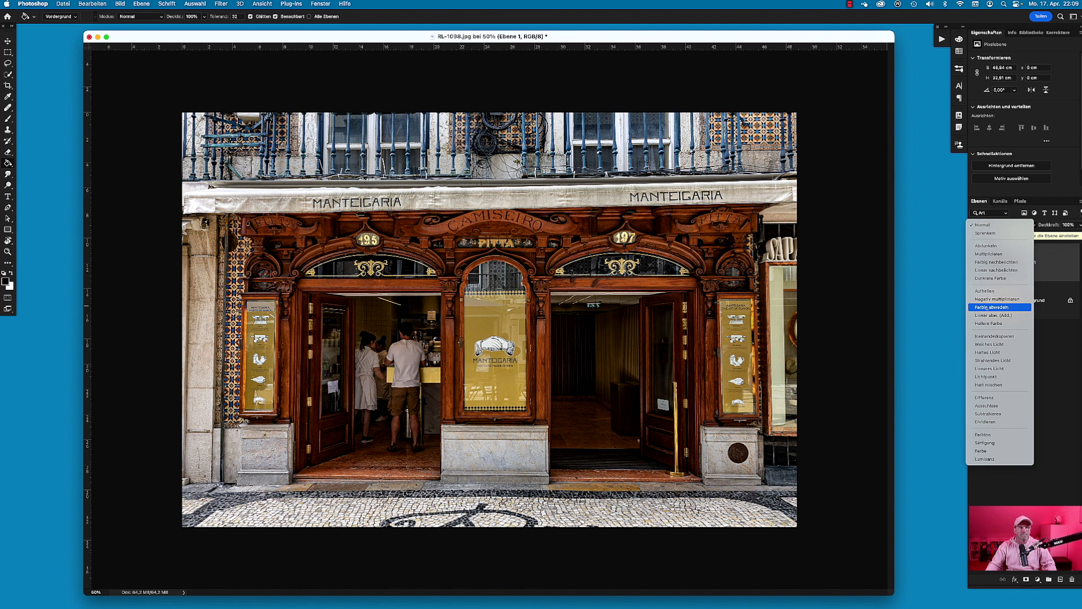
left_click(991, 307)
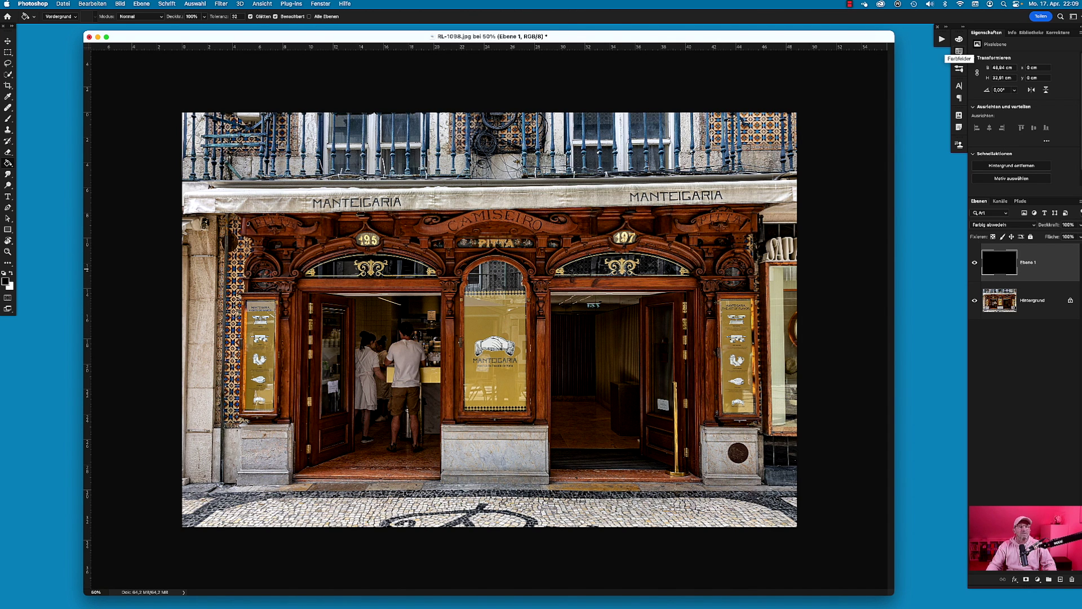
Step: Choose a warm orange swatch from the Swatches panel as the foreground colour
left_click(960, 51)
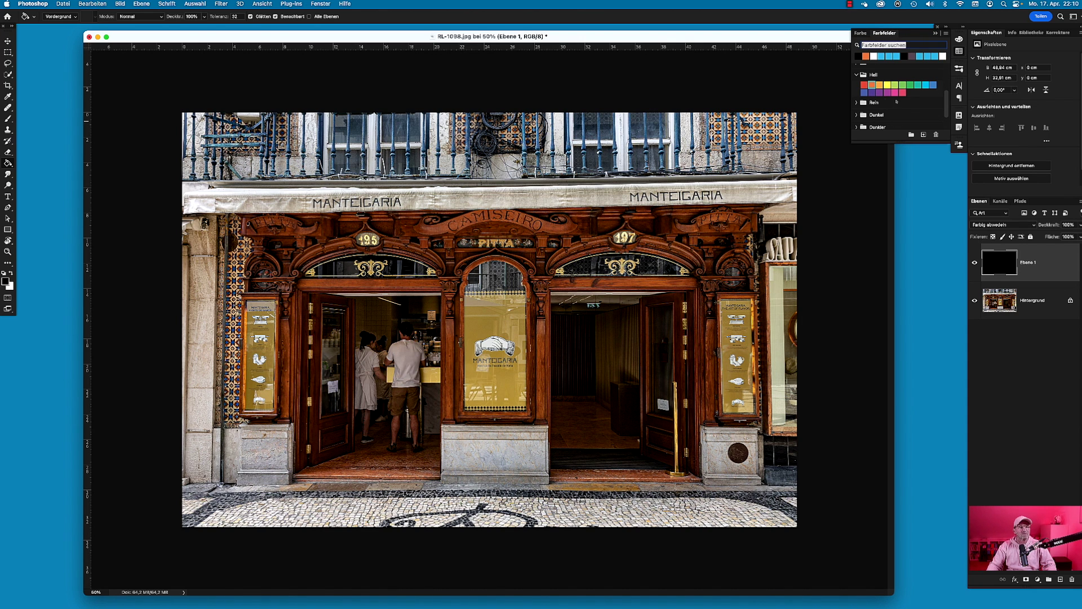
left_click(888, 85)
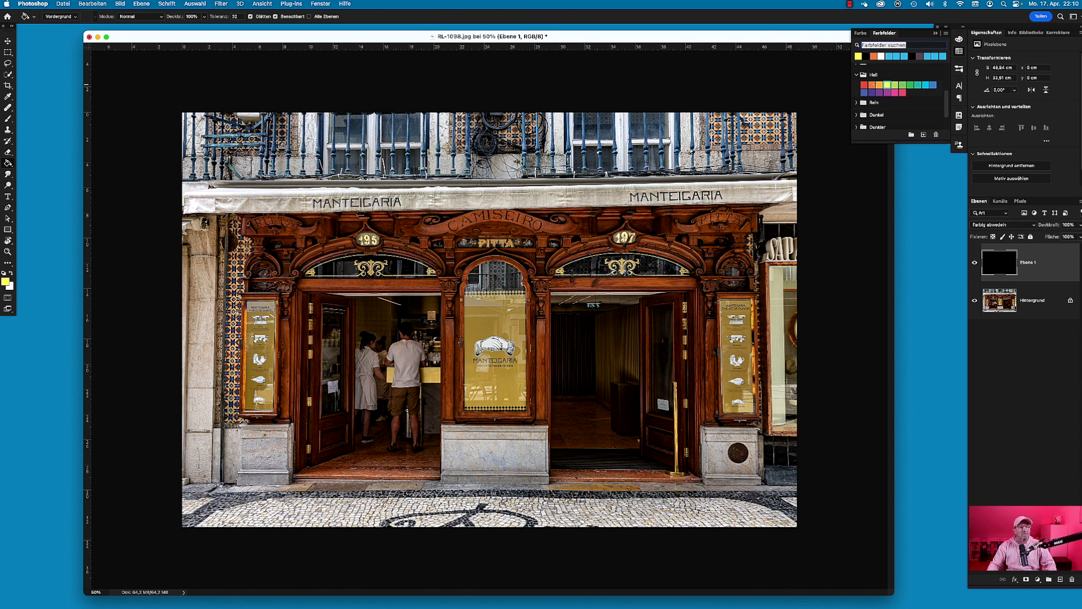
left_click(873, 85)
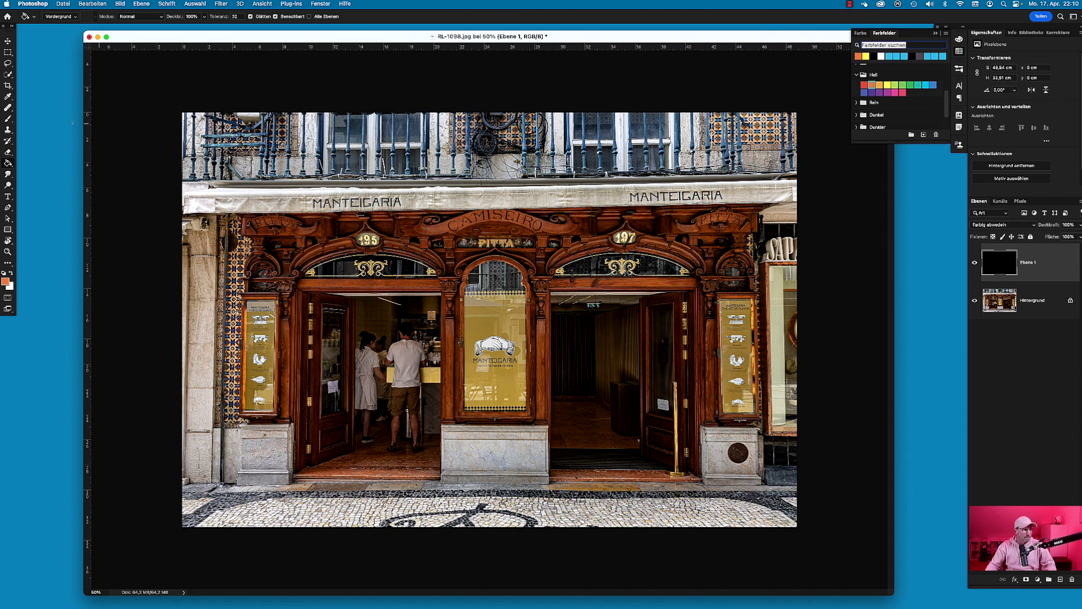
Step: Use the Brush tool to paint orange glow down the right gold display panel
key("b")
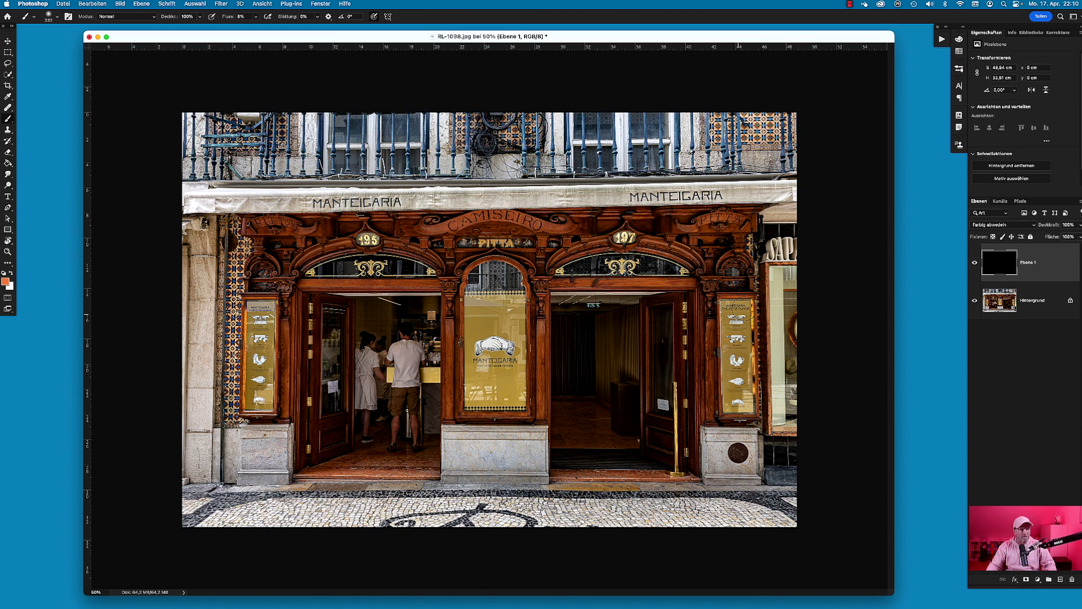
mouse_move(739, 313)
left_mouse_down()
mouse_move(739, 396)
mouse_move(738, 316)
left_mouse_up()
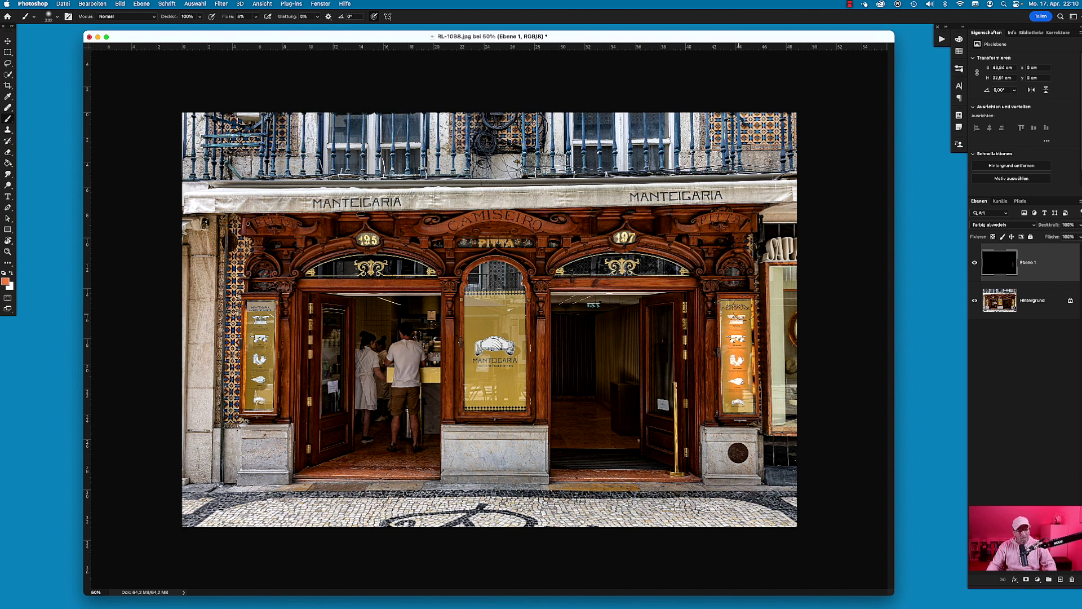
left_click_drag(738, 313, 746, 341)
Step: Paint the middle window with a ~484 px brush, then re-brighten the gold panel at ~333 px
left_click_drag(503, 309, 512, 316)
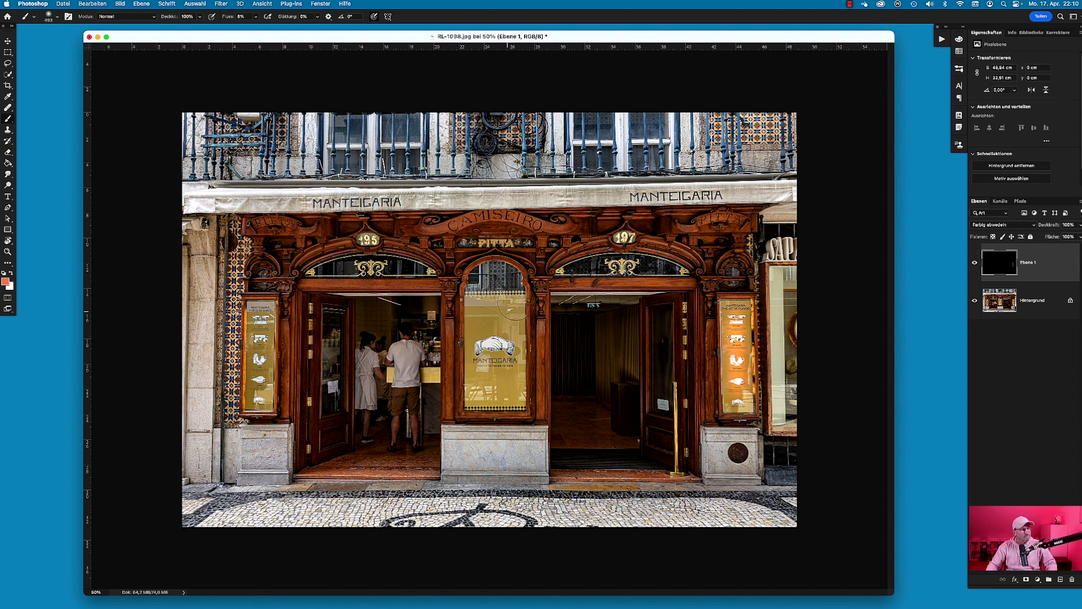
left_click_drag(494, 315, 497, 375)
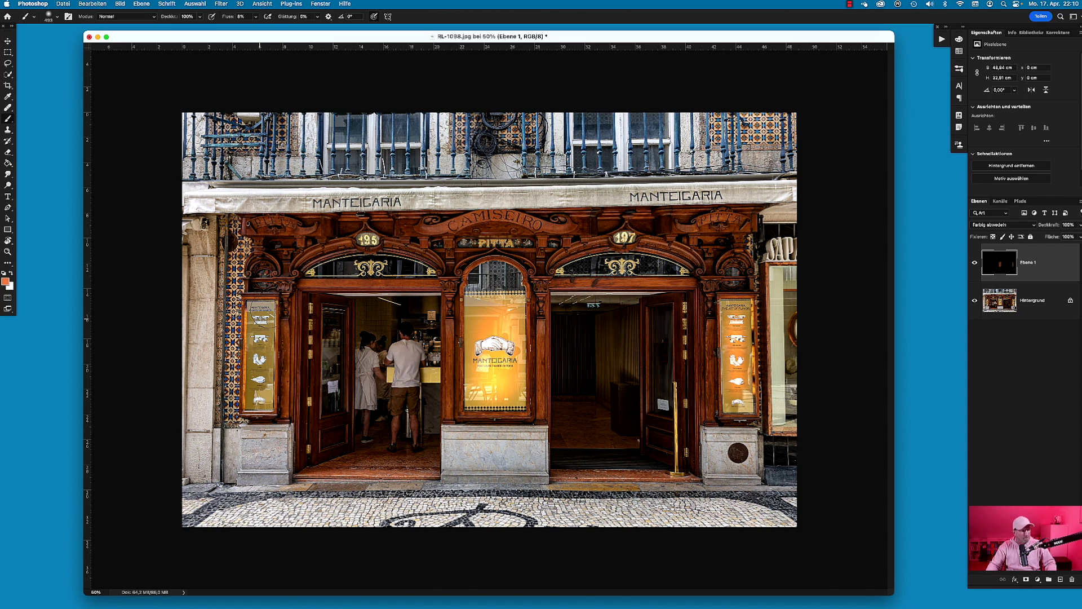
mouse_move(258, 315)
left_mouse_down()
mouse_move(263, 389)
mouse_move(263, 310)
mouse_move(261, 389)
mouse_move(261, 359)
left_mouse_up()
mouse_move(737, 309)
left_mouse_down()
mouse_move(740, 398)
mouse_move(744, 318)
mouse_move(739, 352)
left_mouse_up()
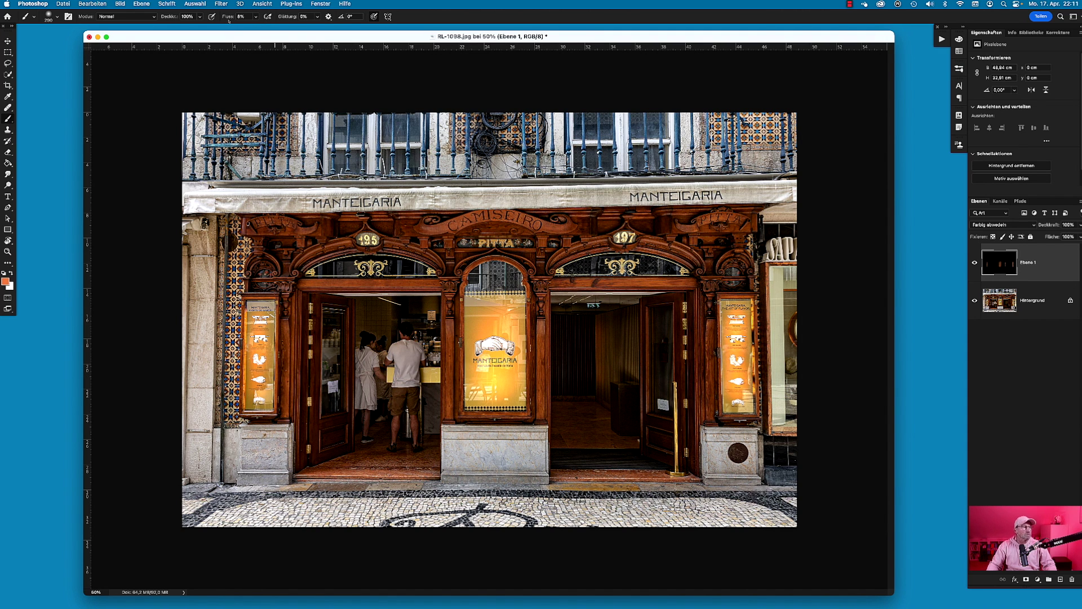
Step: Paint glow on the CAMISEIRO sign, then the right arch beam, pillar and doorway with a ~136 px brush
left_click_drag(580, 321, 578, 314)
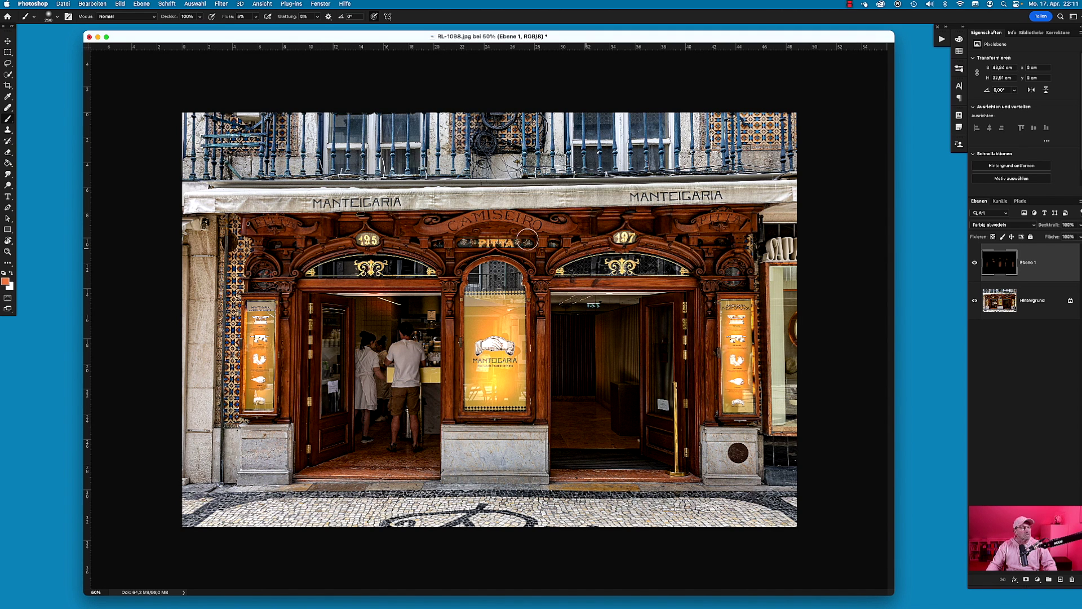
left_click_drag(486, 216, 532, 224)
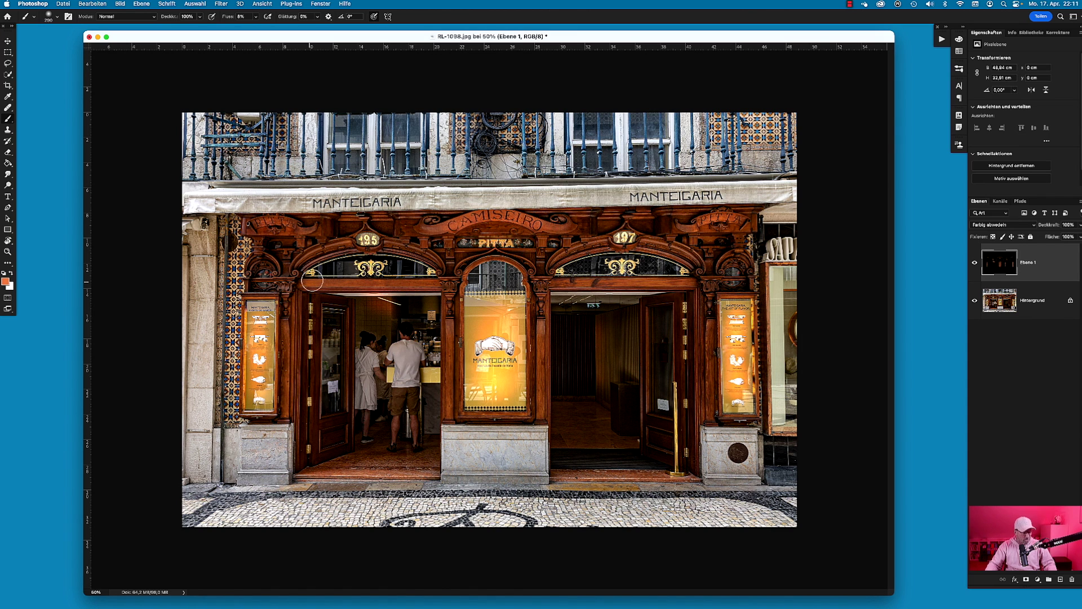
left_click_drag(312, 280, 441, 281)
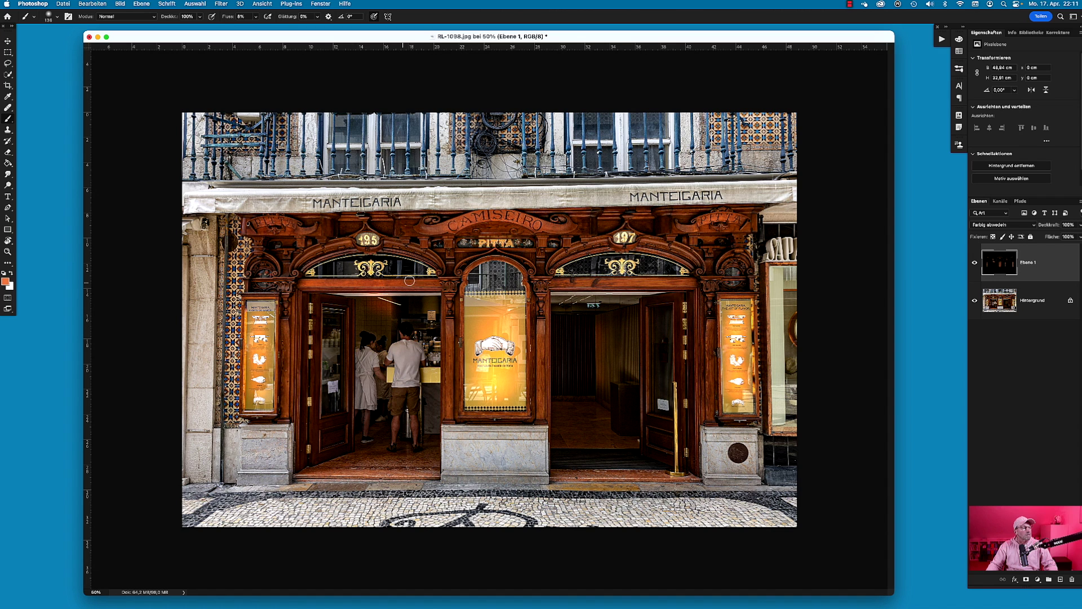
left_click_drag(560, 280, 688, 281)
left_click_drag(553, 307, 548, 323)
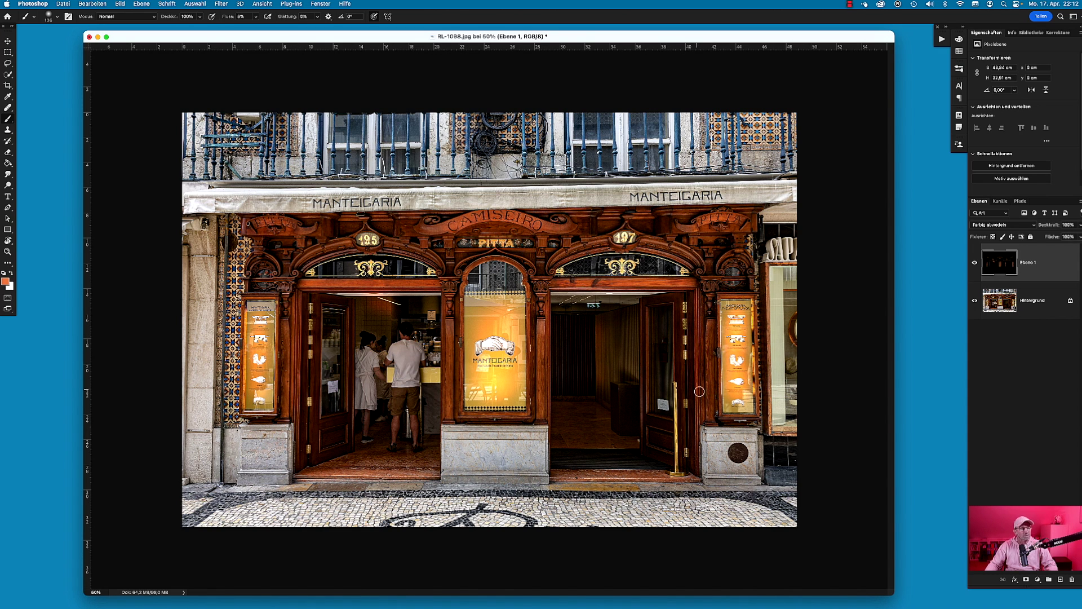
left_click_drag(698, 407, 696, 403)
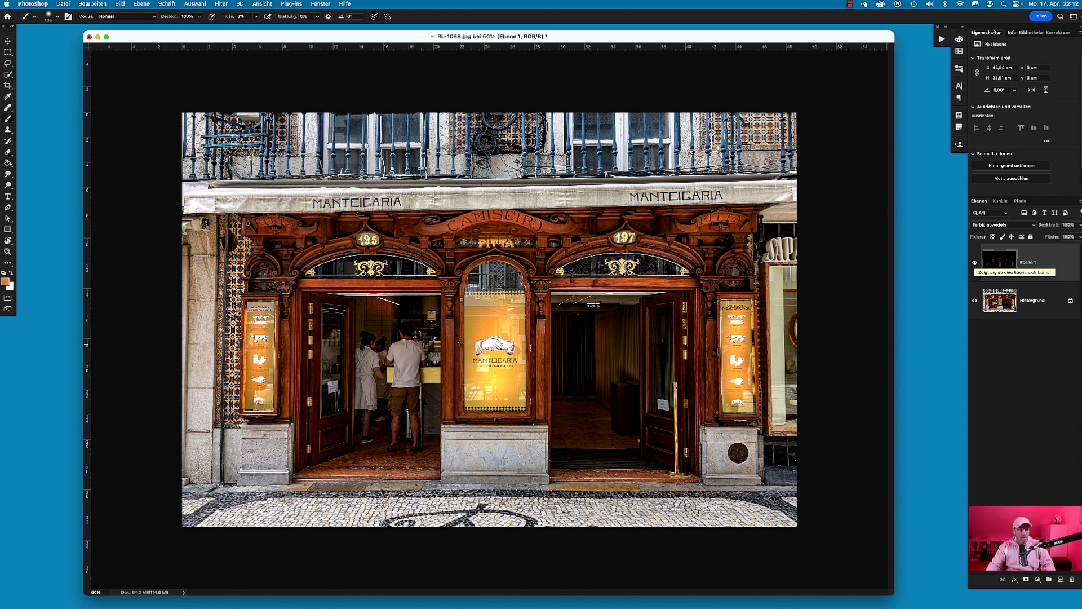
left_click(975, 263)
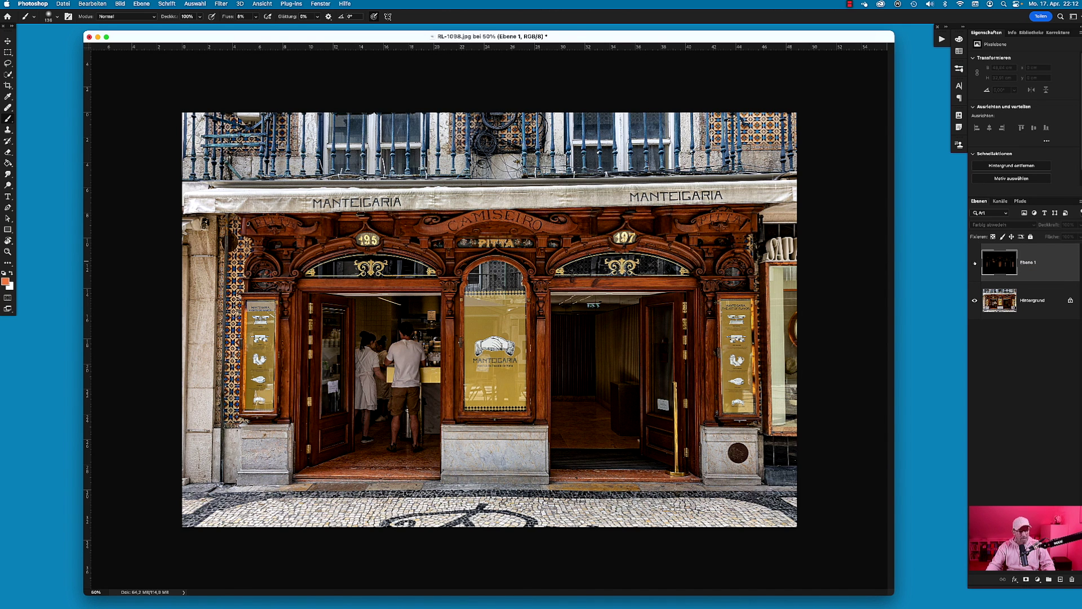
left_click(975, 263)
left_click(975, 263)
left_click(975, 263)
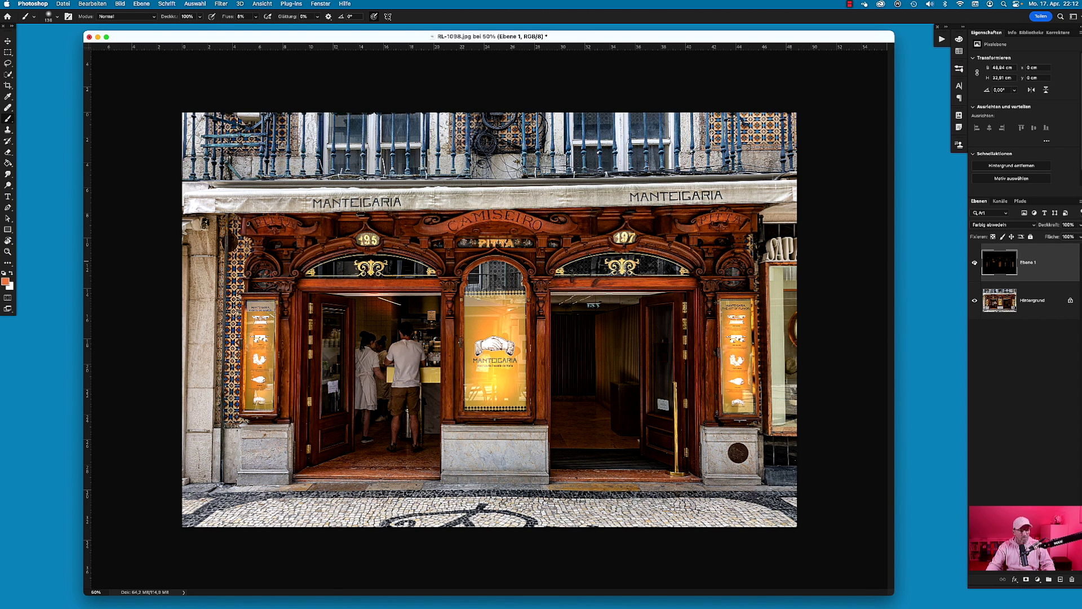